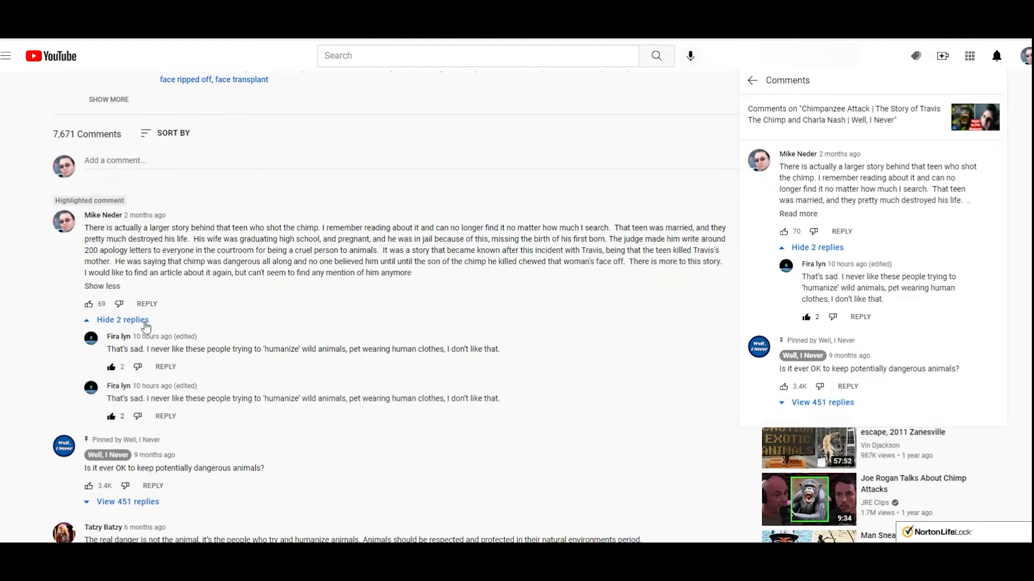
- Select text in the second duplicated 'Fira lyn' reply, dismissing the side Comments pane
left_click_drag(141, 349, 107, 349)
left_click_drag(247, 398, 295, 396)
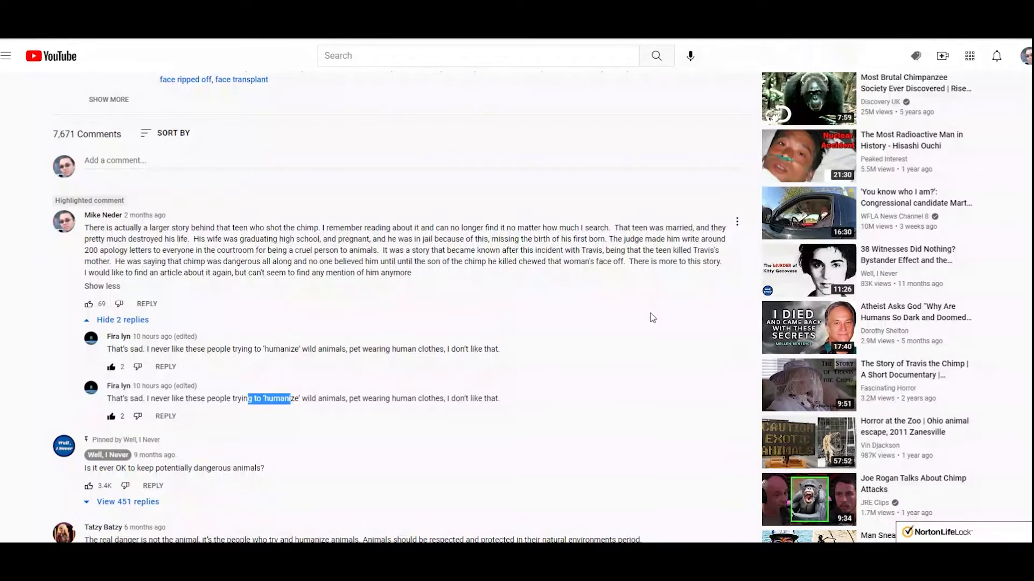
- Open the highlighted comment's thread from the bell's reply notification and select its text
left_click(996, 56)
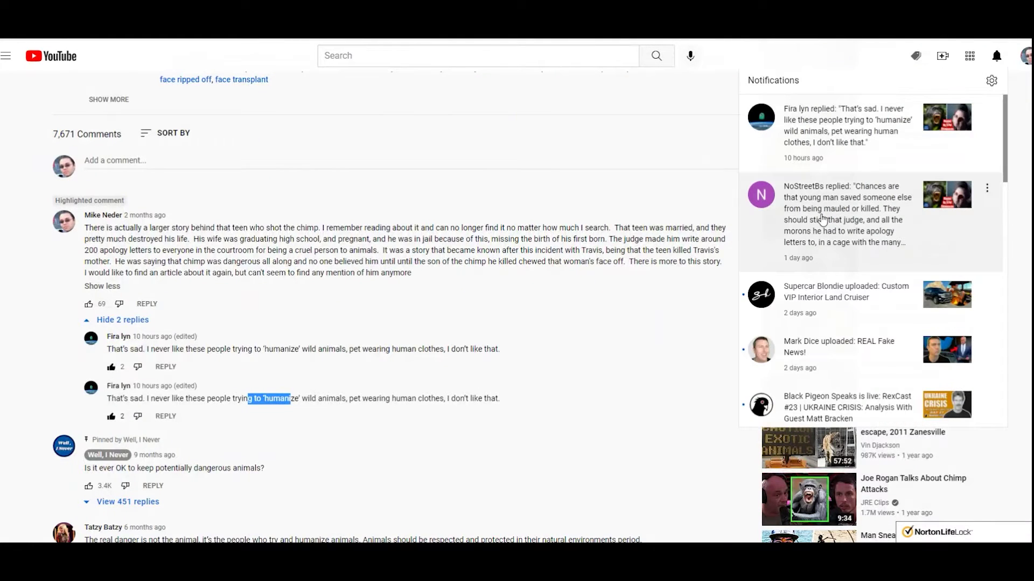
left_click(832, 225)
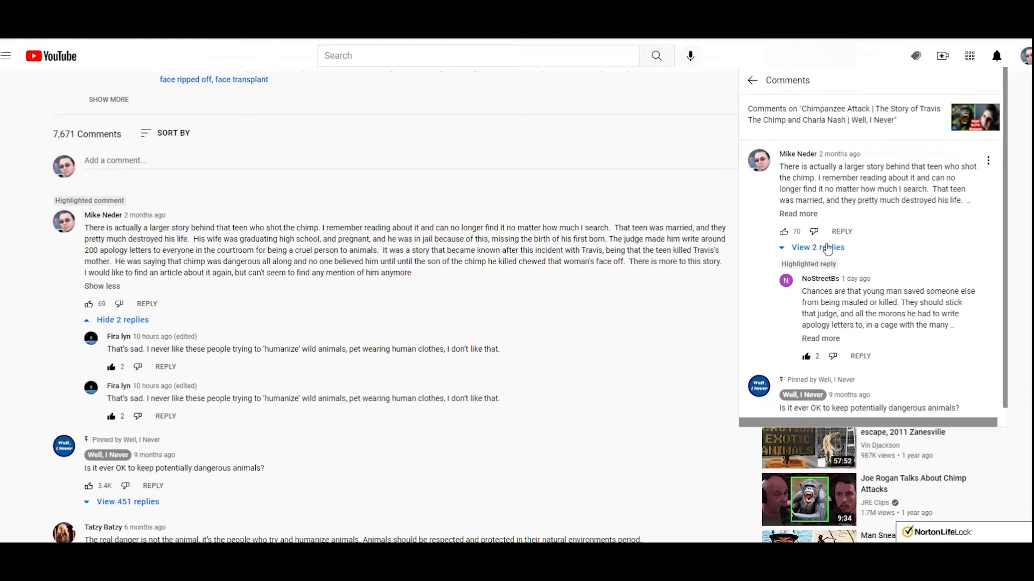
left_click_drag(806, 290, 860, 339)
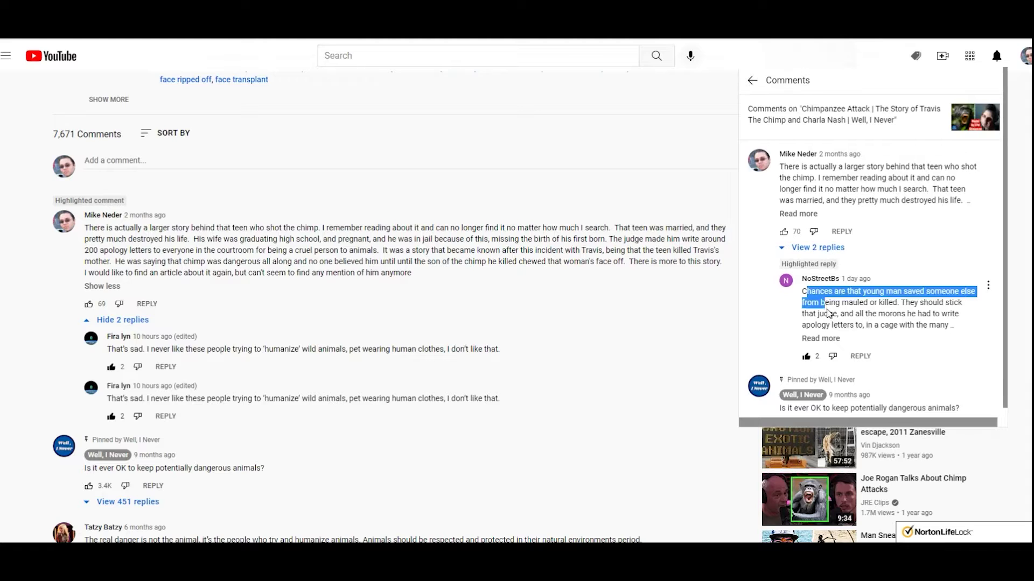
- Expand the side thread's 2 replies and reselect the highlighted reply's text
left_click(837, 247)
left_click(831, 251)
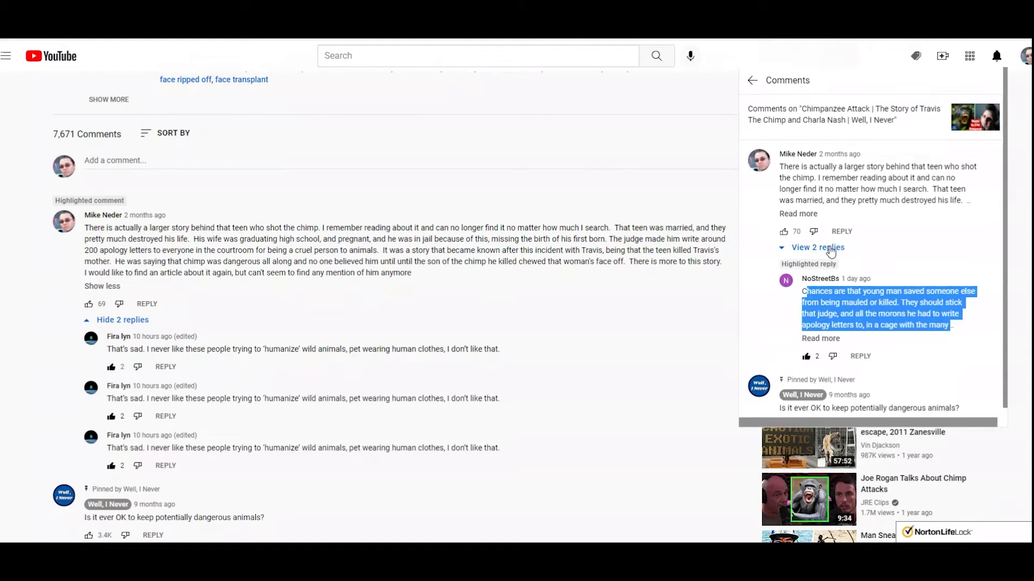
left_click_drag(841, 292, 832, 336)
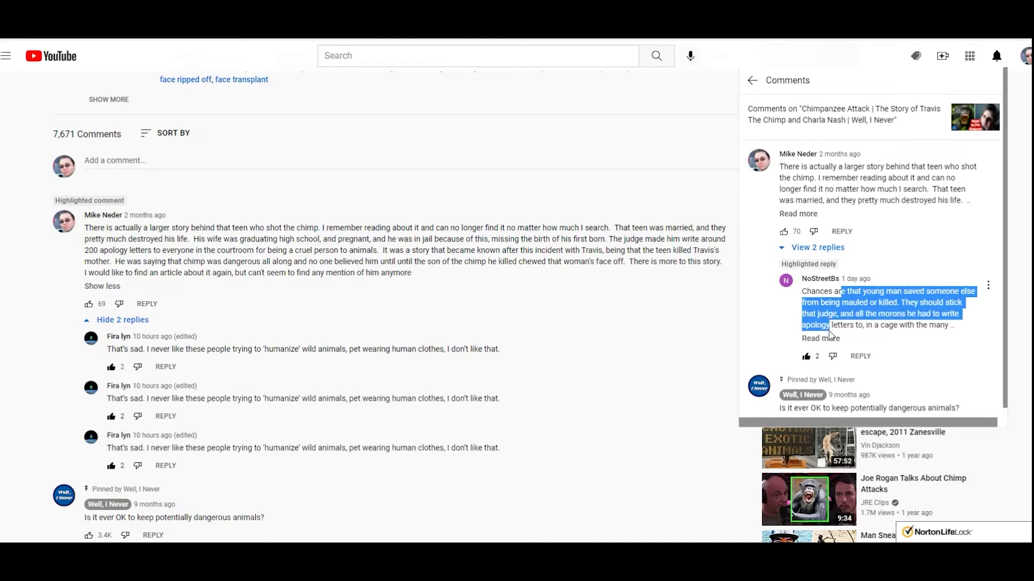
- Expand the side thread's replies, select reply text, then hide the 2 replies and select main-thread text
left_click(828, 249)
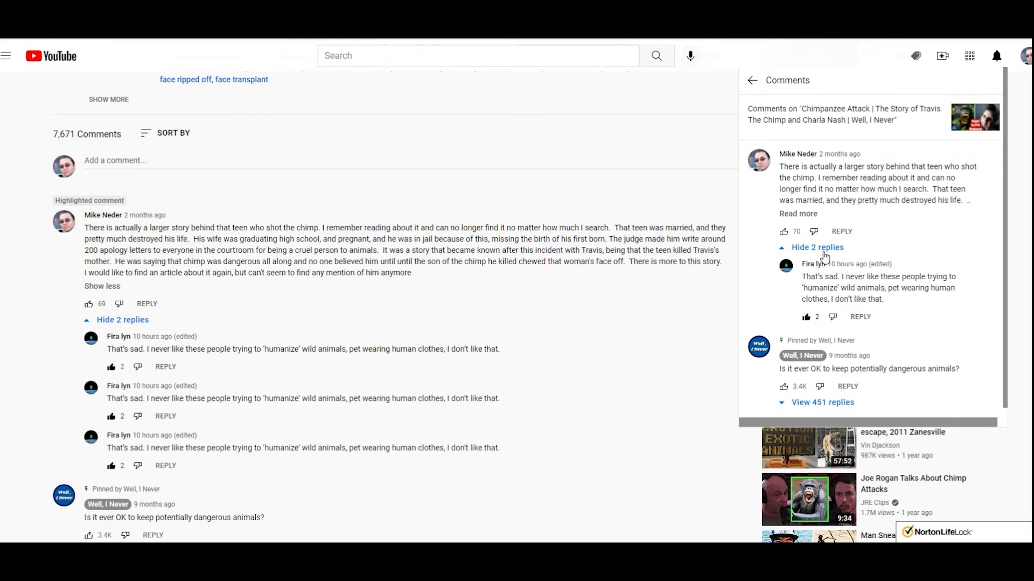
left_click_drag(826, 276, 852, 299)
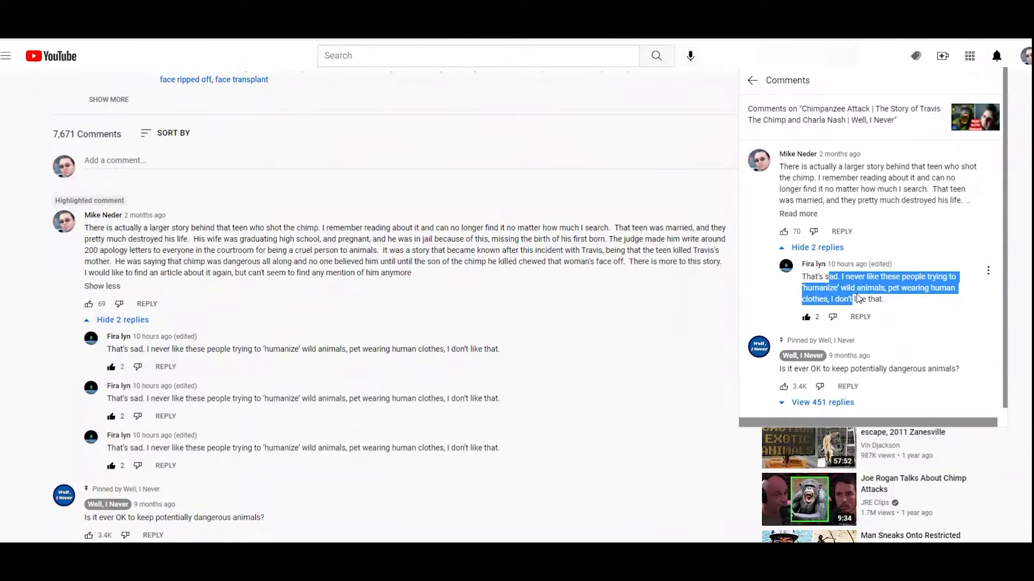
left_click(846, 249)
left_click_drag(901, 290, 846, 336)
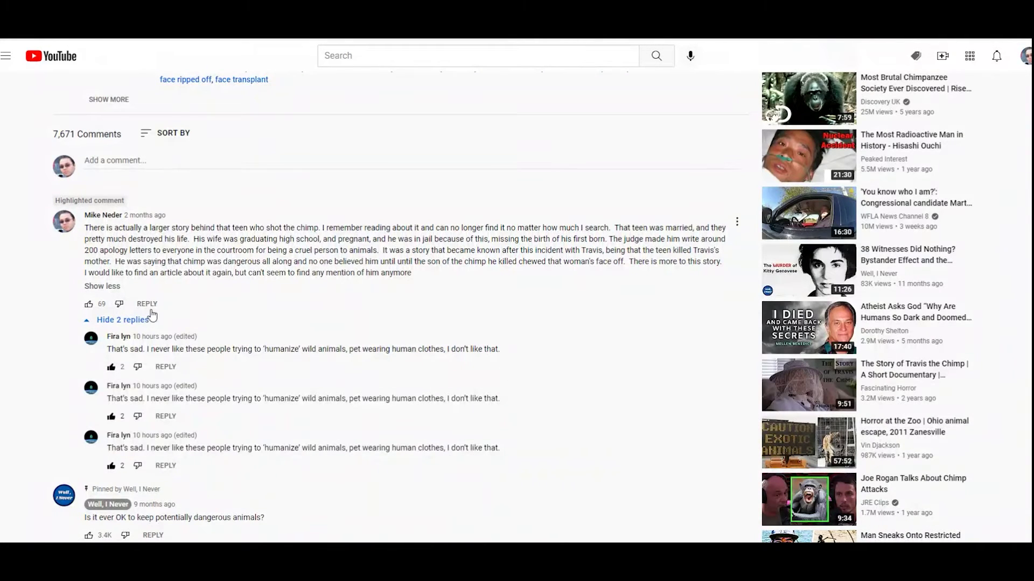
- Reopen the thread from notifications and toggle 'View 2 replies' and 'Hide 2 replies' repeatedly
left_click(997, 56)
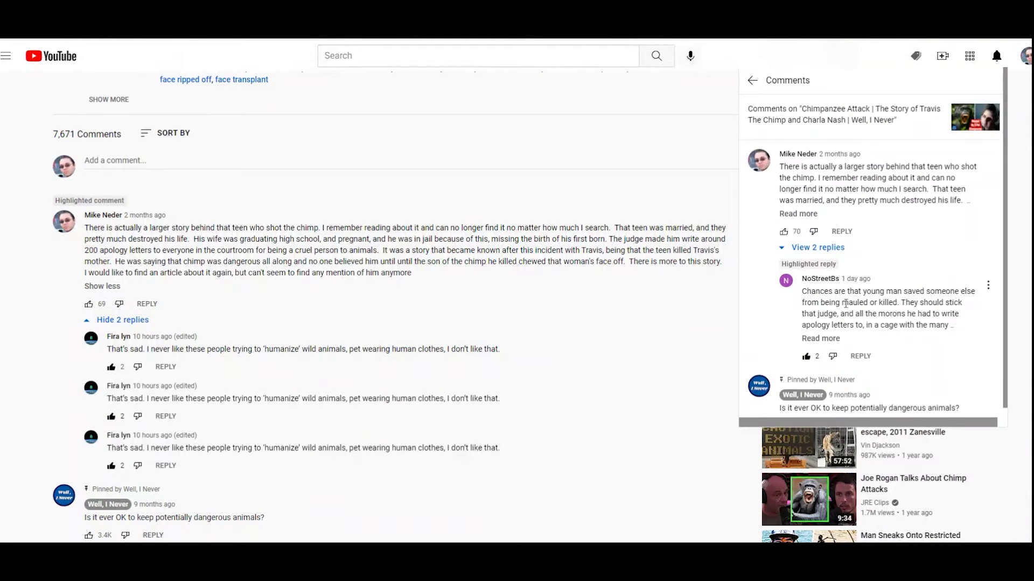
left_click(828, 249)
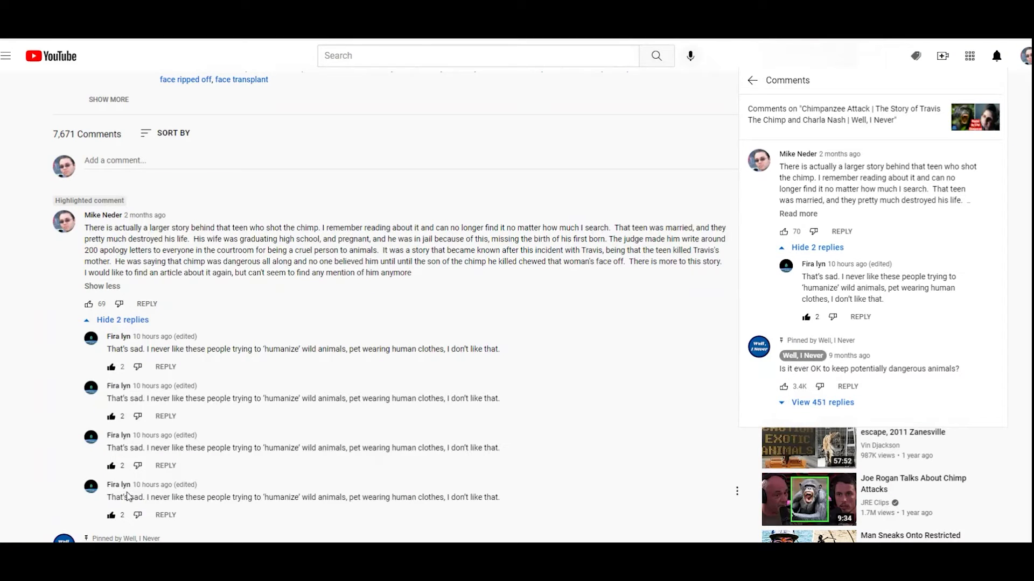
left_click(836, 250)
left_click(837, 249)
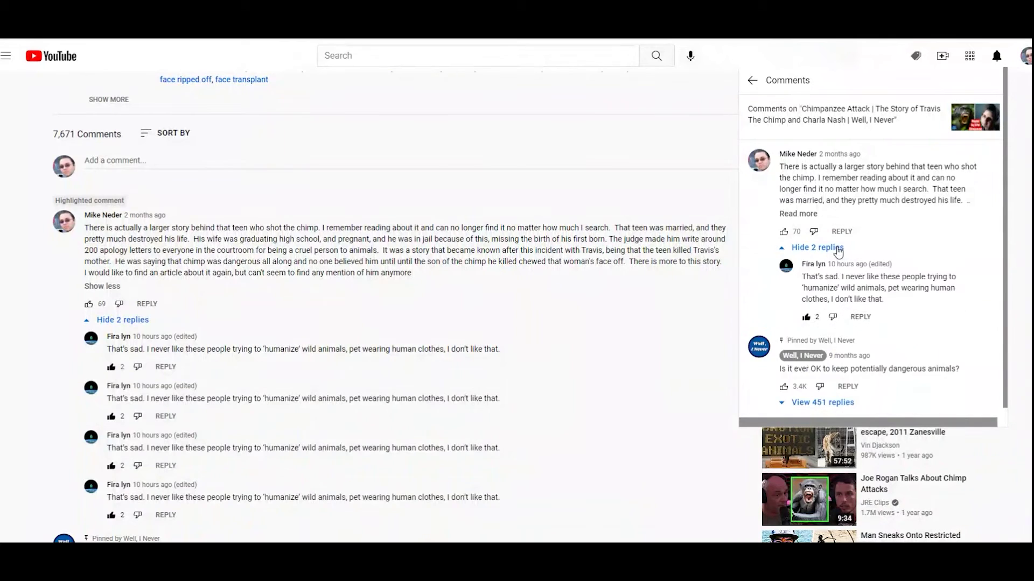
- Close the side thread, reopen it from the bell's reply notification, and expand its 2 replies
left_click(990, 80)
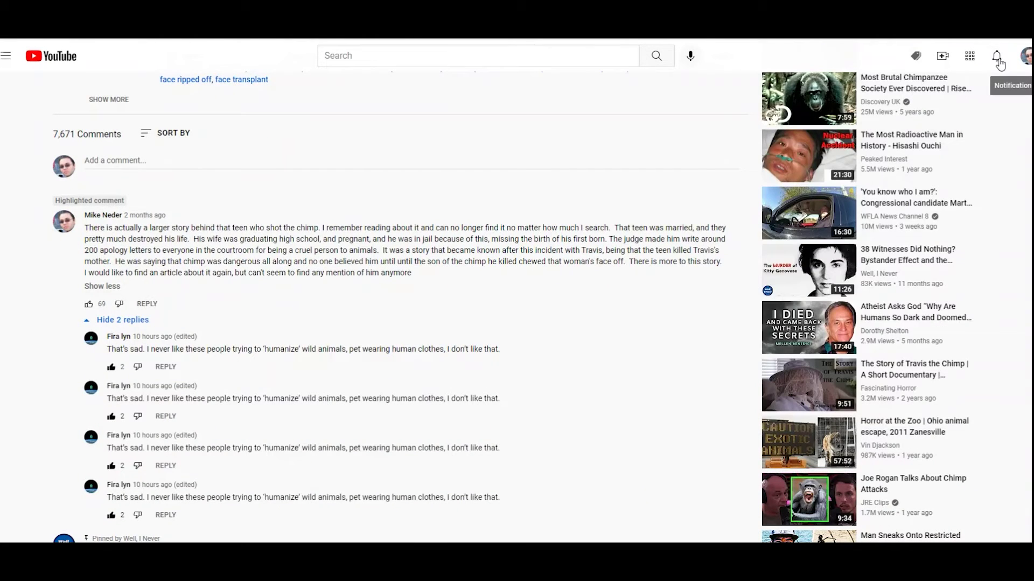
left_click(997, 58)
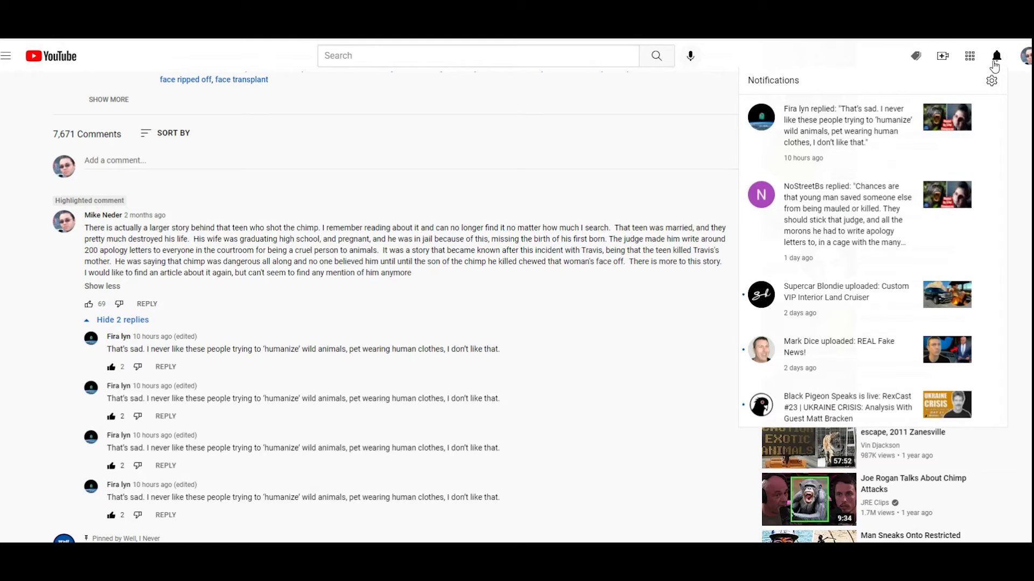
mouse_move(869, 218)
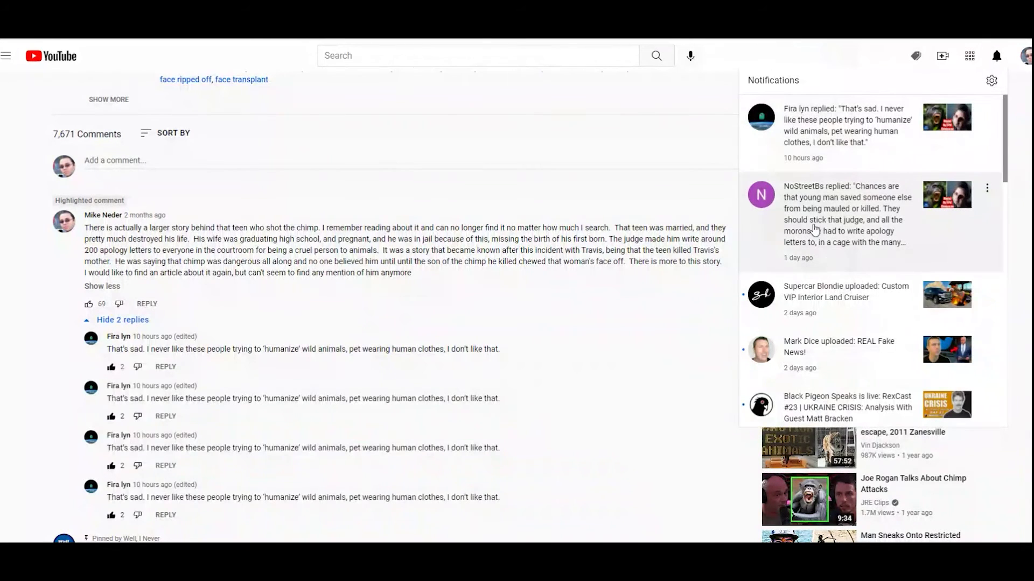
left_click(840, 239)
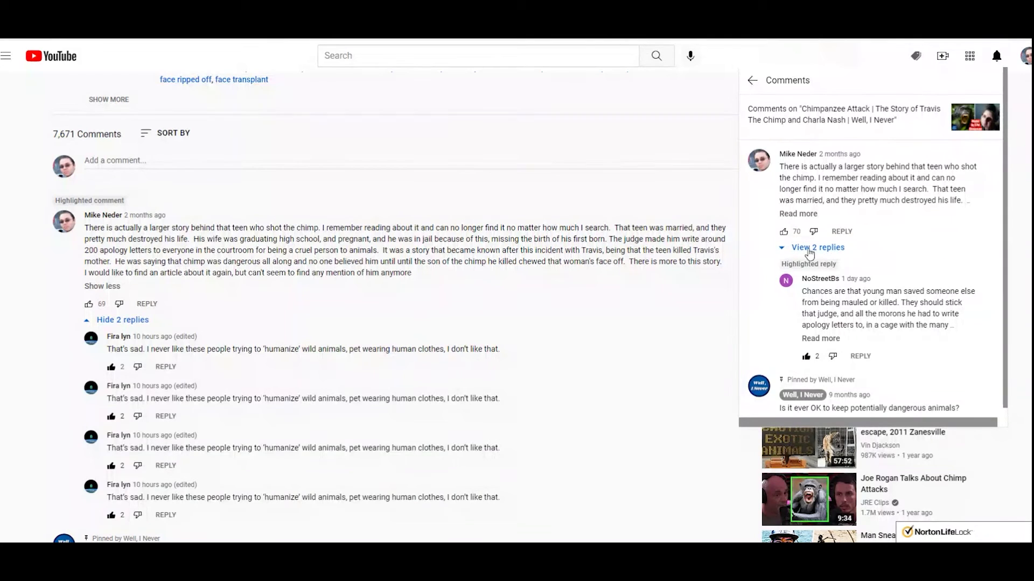
left_click(837, 250)
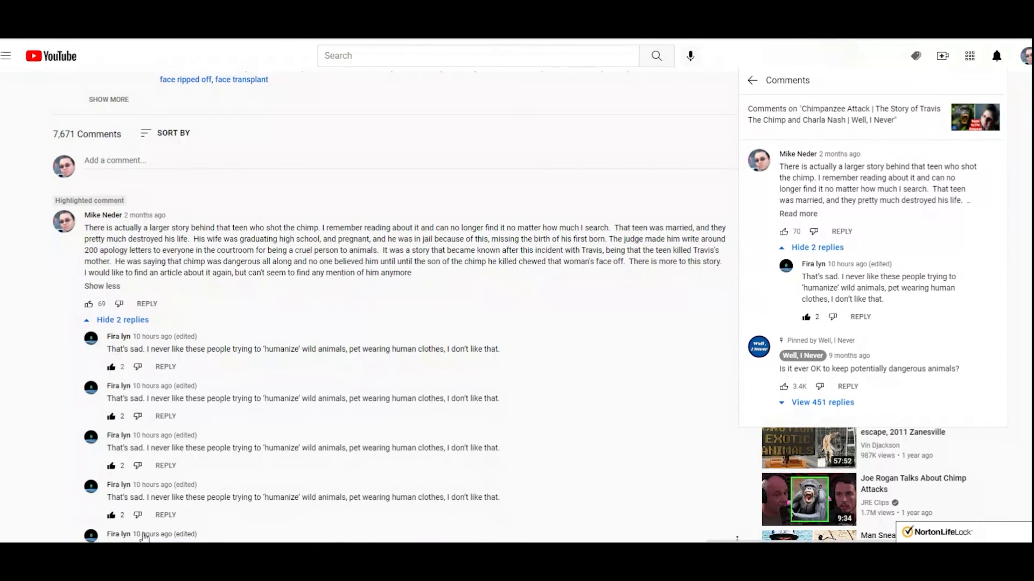
mouse_move(303, 496)
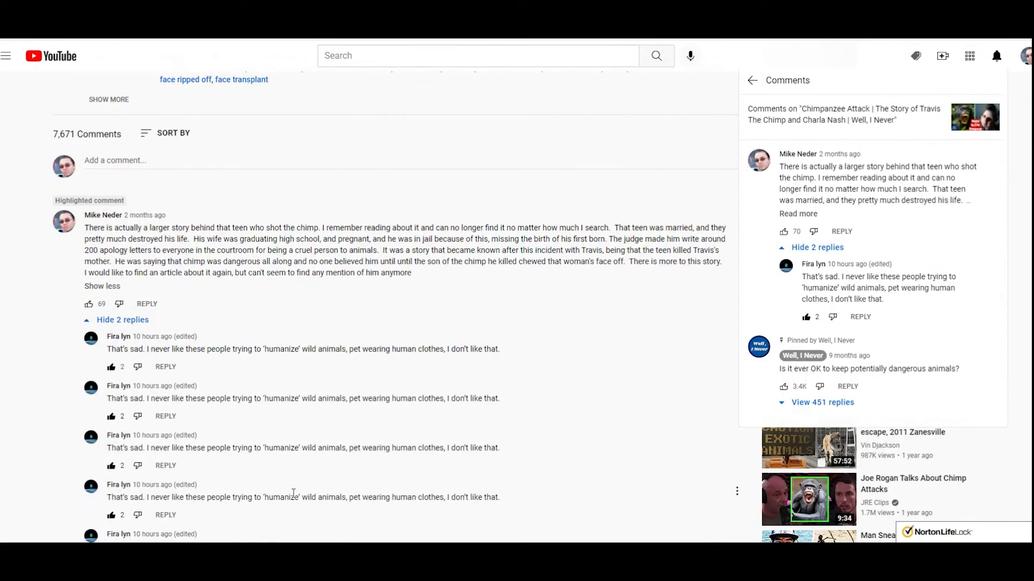
scroll(24, 417, "down", 2)
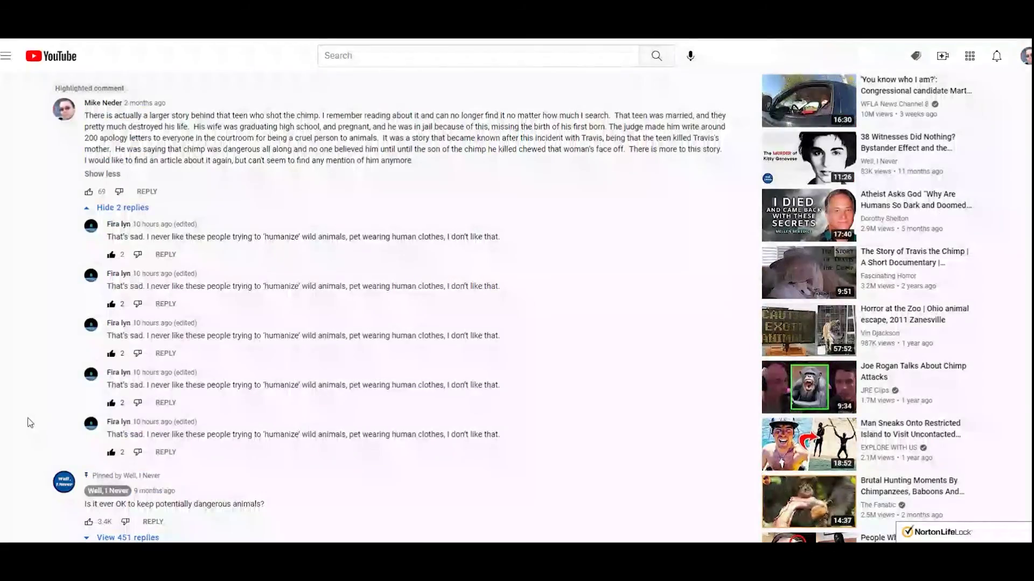
scroll(32, 417, "up", 4)
scroll(36, 416, "down", 1)
scroll(37, 418, "down", 1)
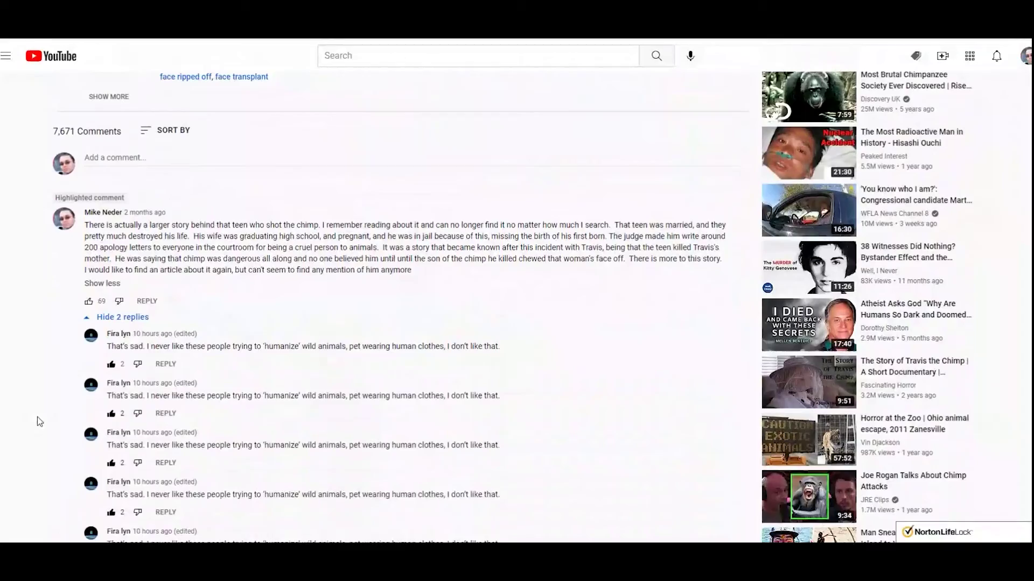